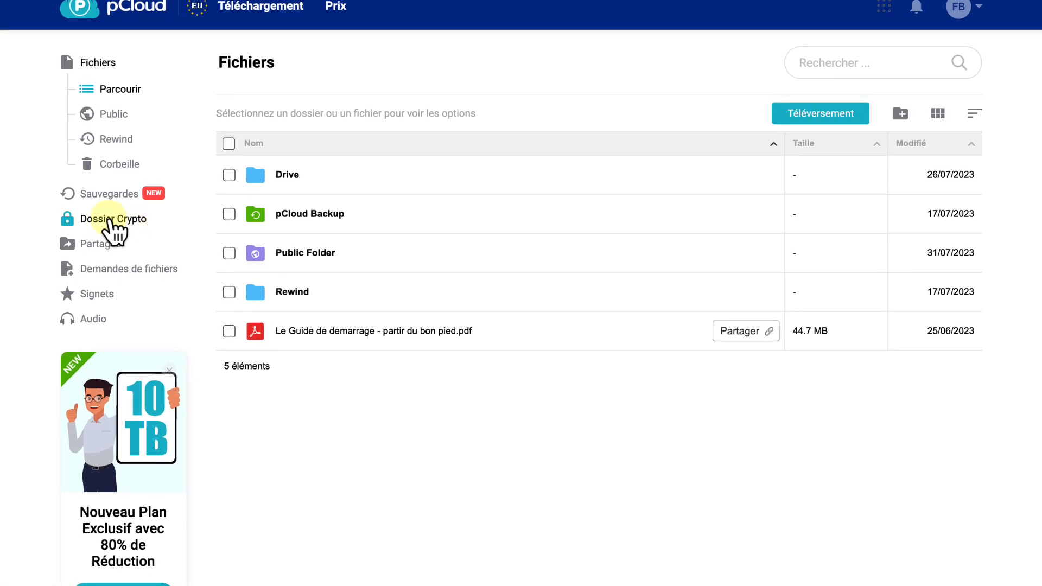
# Open the Dossier Crypto setup, create the Crypto Pass and repeat it for confirmation
pyautogui.click(104, 220)
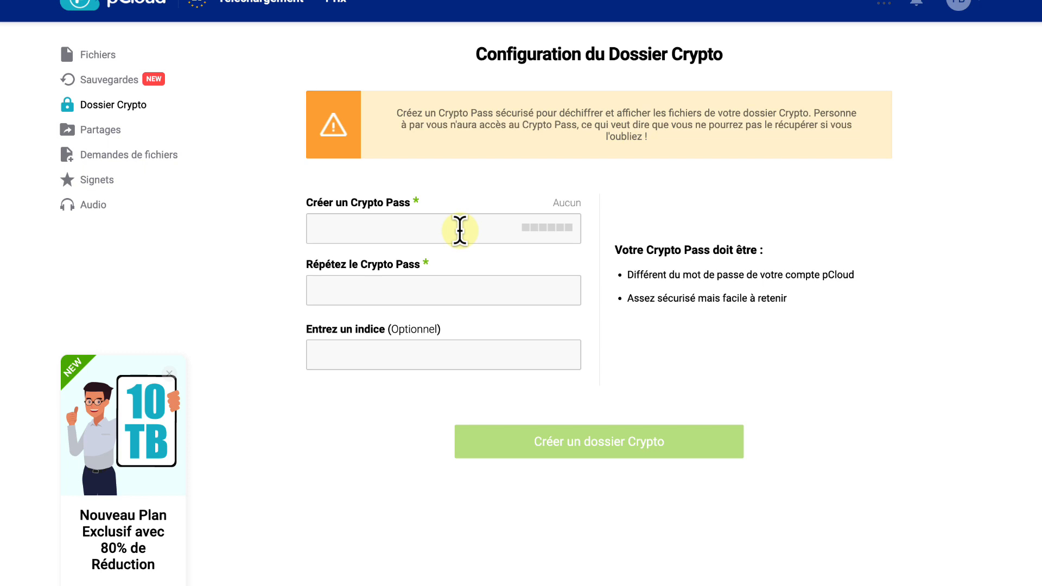
pyautogui.click(459, 230)
pyautogui.write('••')
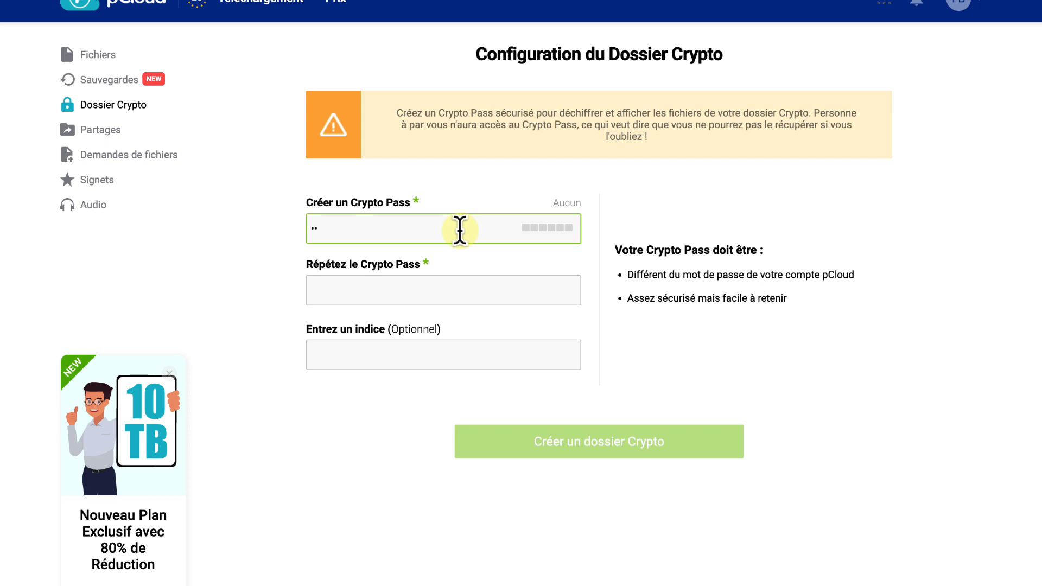
pyautogui.write('•')
pyautogui.hotkey('ctrl', 'v')
pyautogui.click(381, 286)
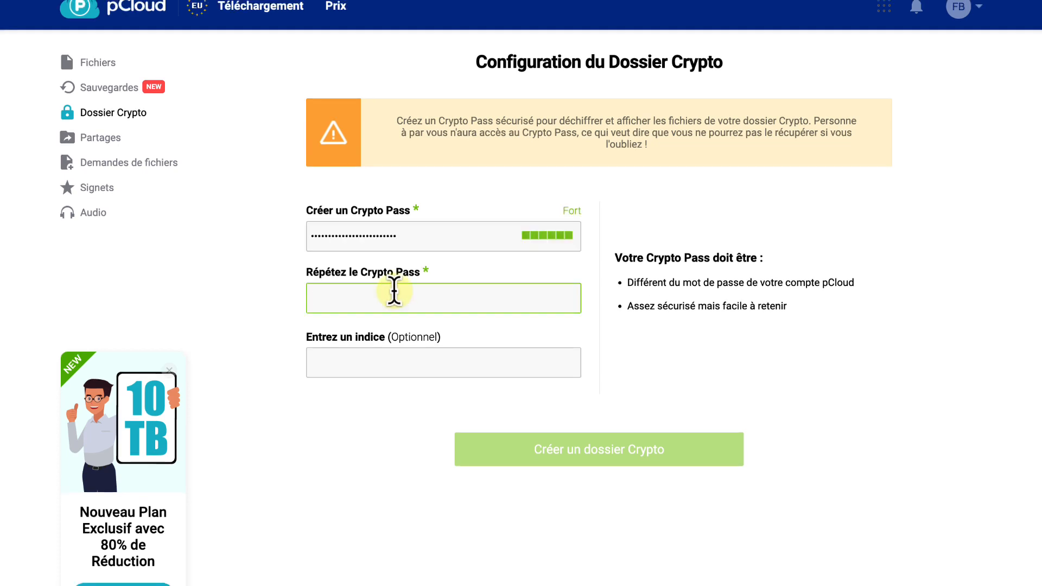
pyautogui.hotkey('ctrl', 'v')
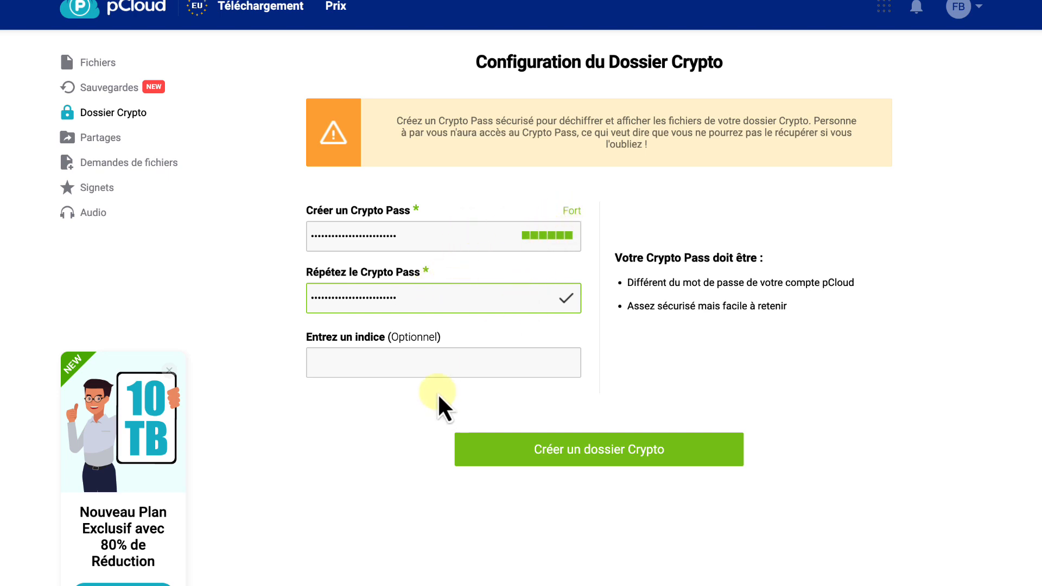
# Set the Crypto Pass hint to "Girafes" and create the Crypto folder
pyautogui.click(434, 363)
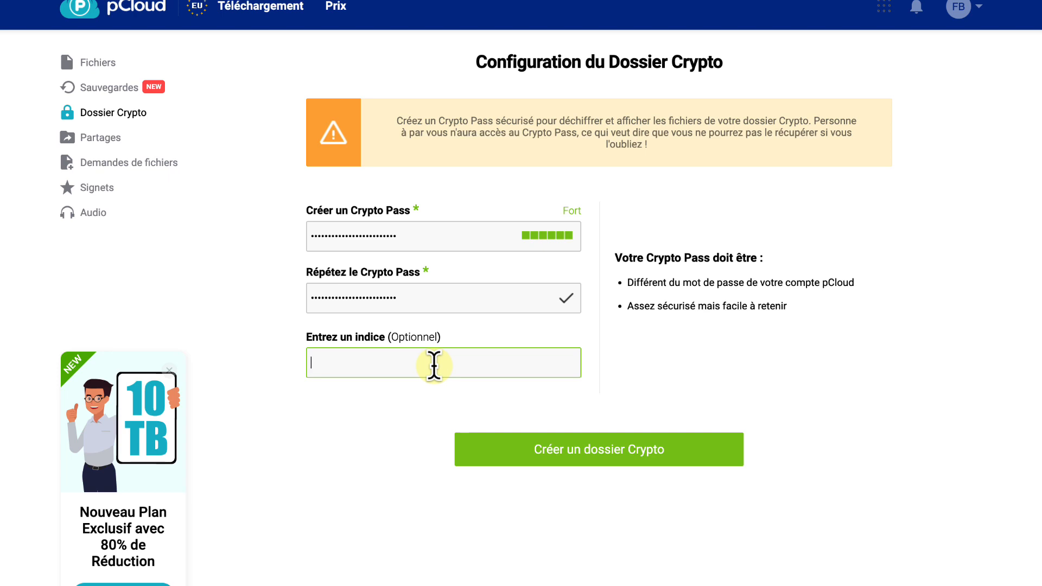
pyautogui.write('Girafes')
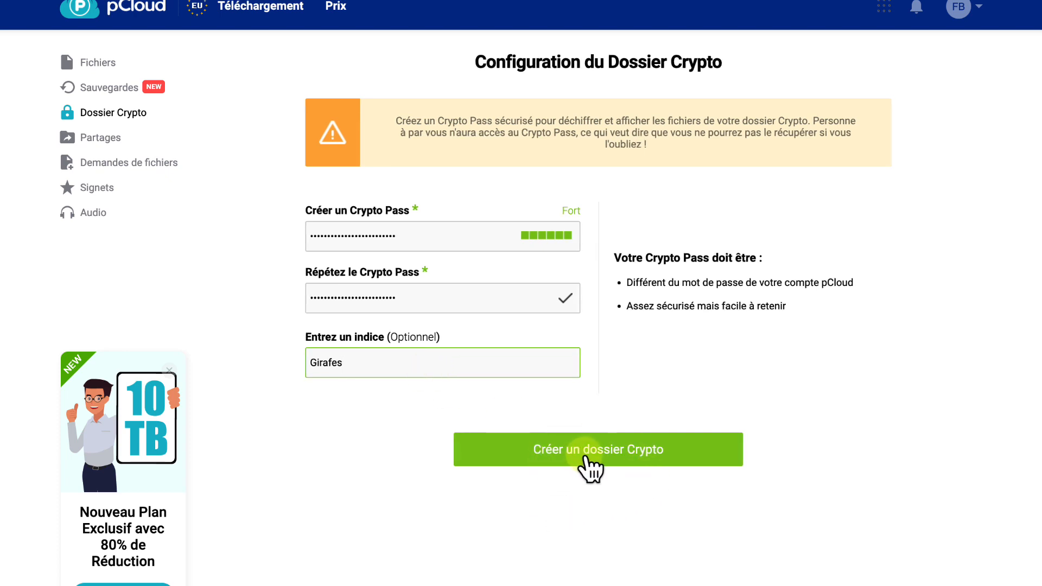
pyautogui.click(585, 457)
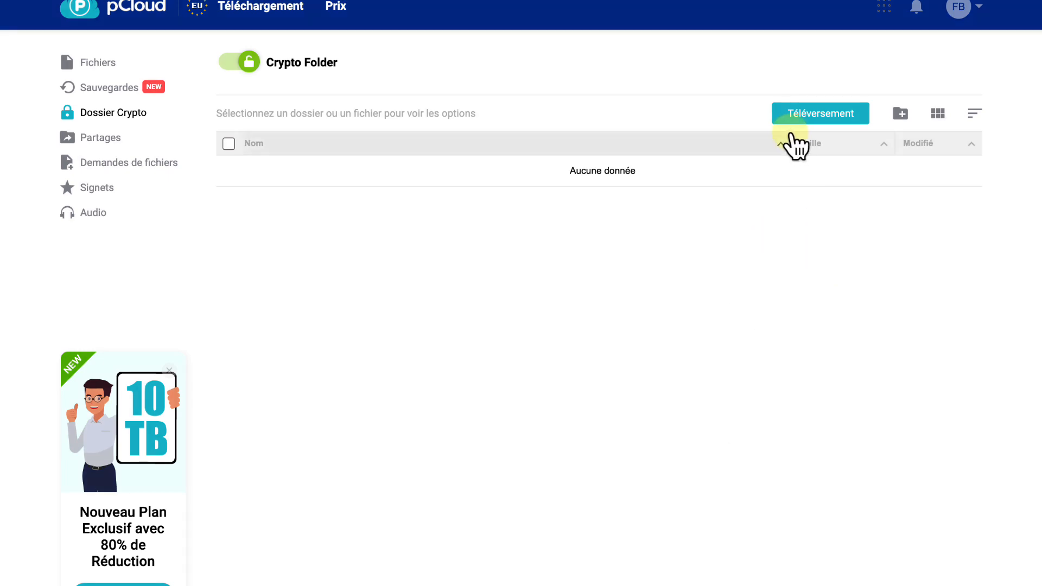
# Upload the four R-*.jpg images and "Scanner 9 août 2023 à 07.28 page 1.jpg" from the Scanner folder to the Crypto Folder
pyautogui.click(796, 121)
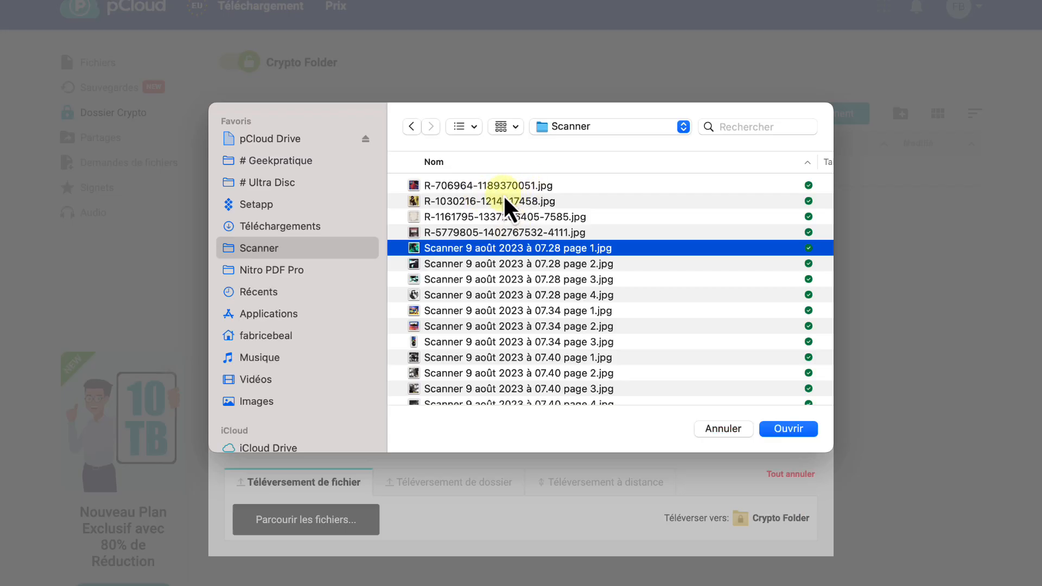
pyautogui.keyDown('super'); pyautogui.click(503, 186); pyautogui.keyUp('super')
pyautogui.keyDown('super'); pyautogui.click(494, 202); pyautogui.keyUp('super')
pyautogui.keyDown('super'); pyautogui.click(485, 216); pyautogui.keyUp('super')
pyautogui.keyDown('super'); pyautogui.click(481, 232); pyautogui.keyUp('super')
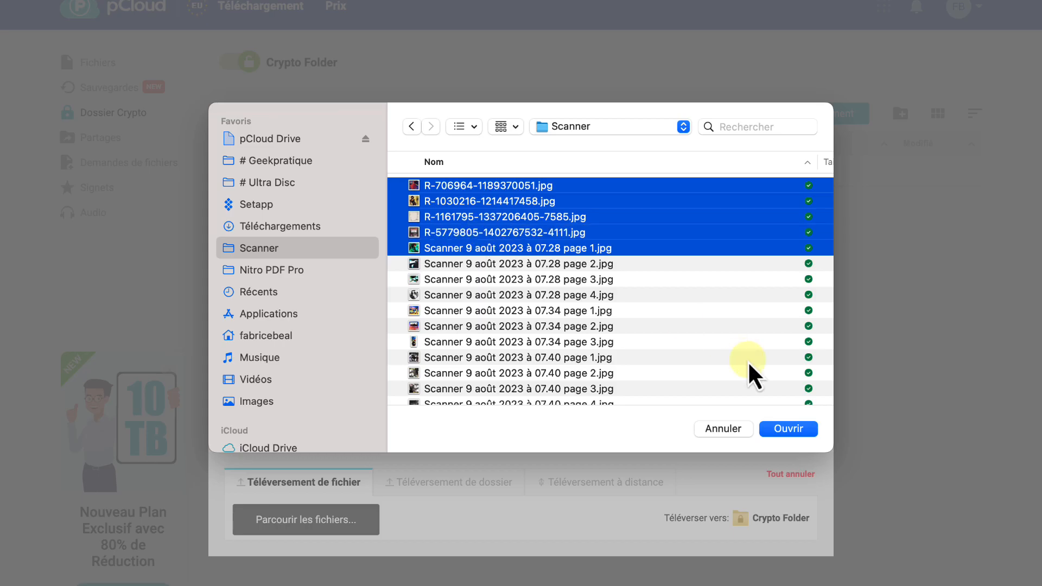
pyautogui.click(794, 432)
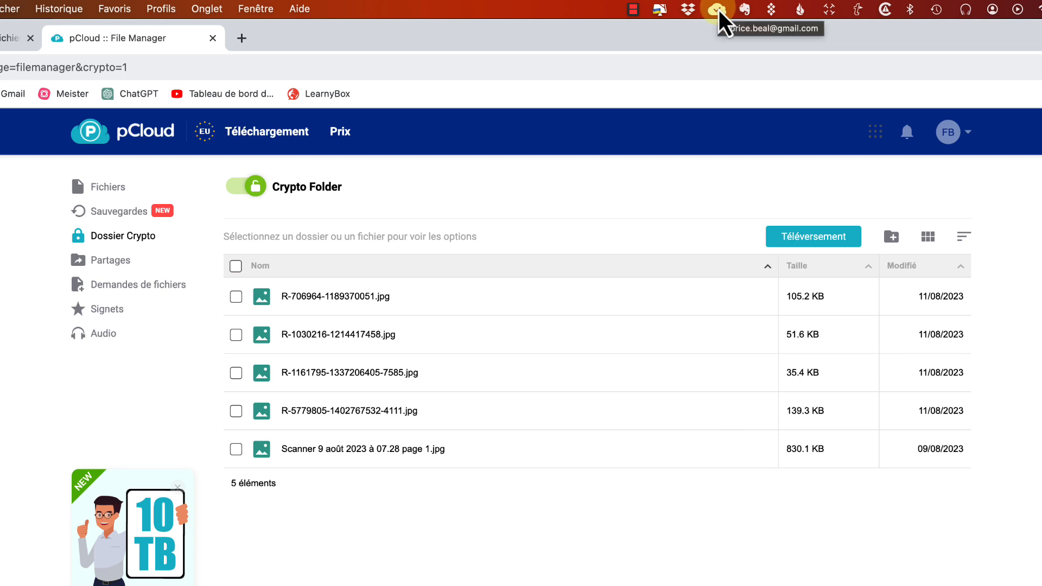
# Switch to the pCloud desktop app and display its Encryption settings
pyautogui.click(717, 9)
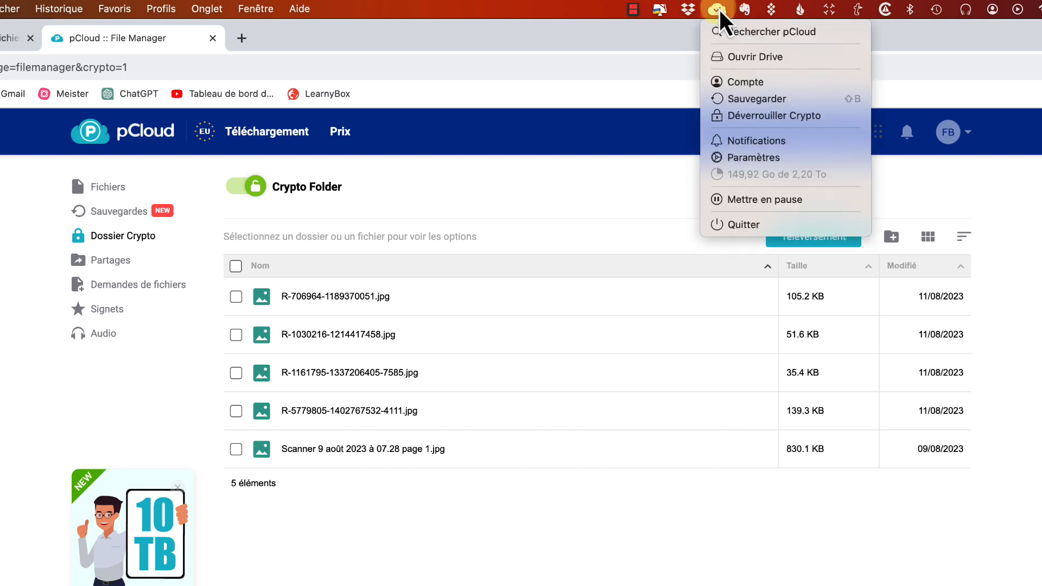
pyautogui.click(748, 81)
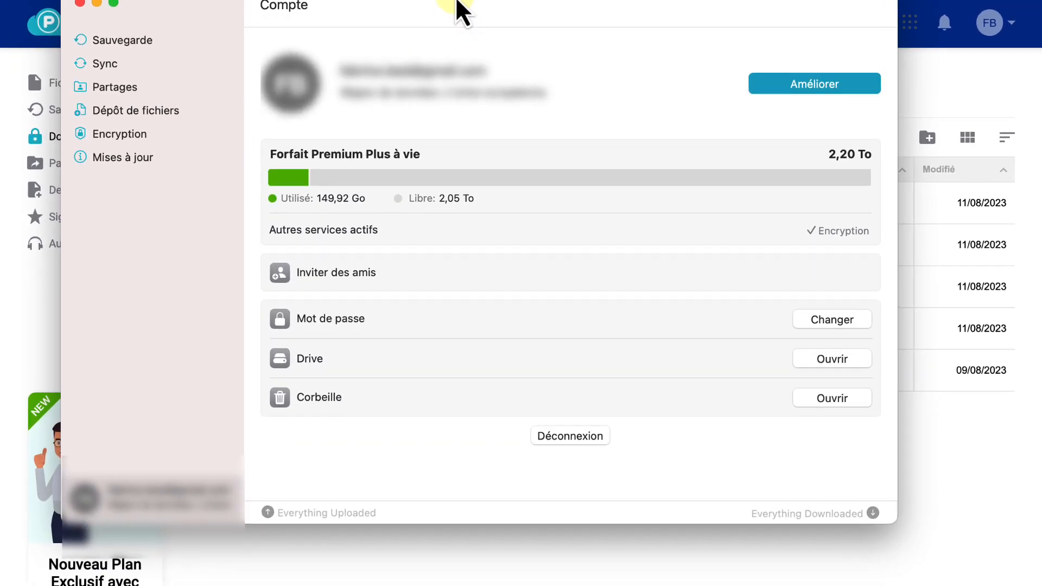
pyautogui.moveTo(458, 11); pyautogui.dragTo(443, 37)
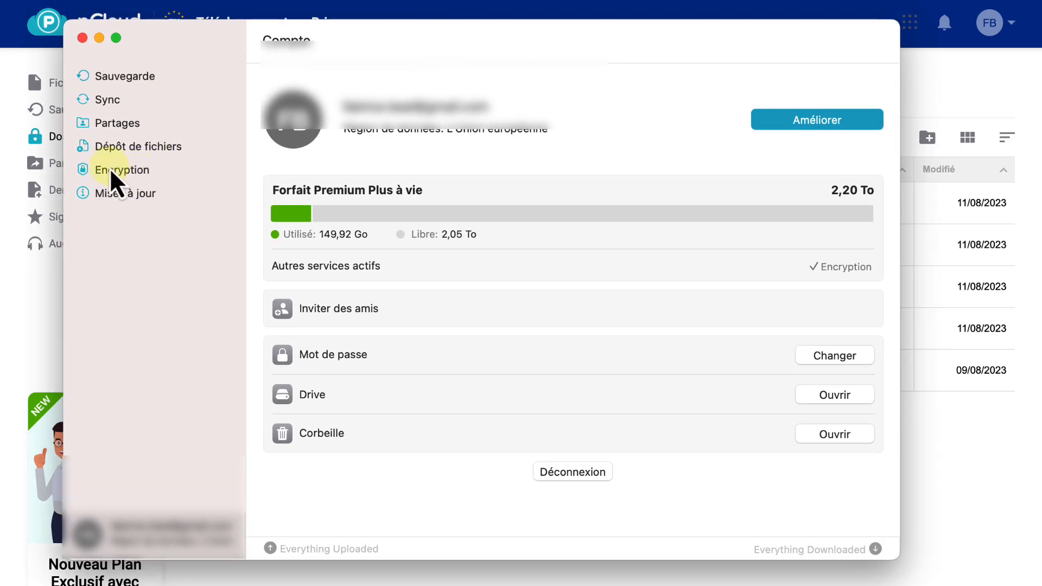
pyautogui.click(117, 174)
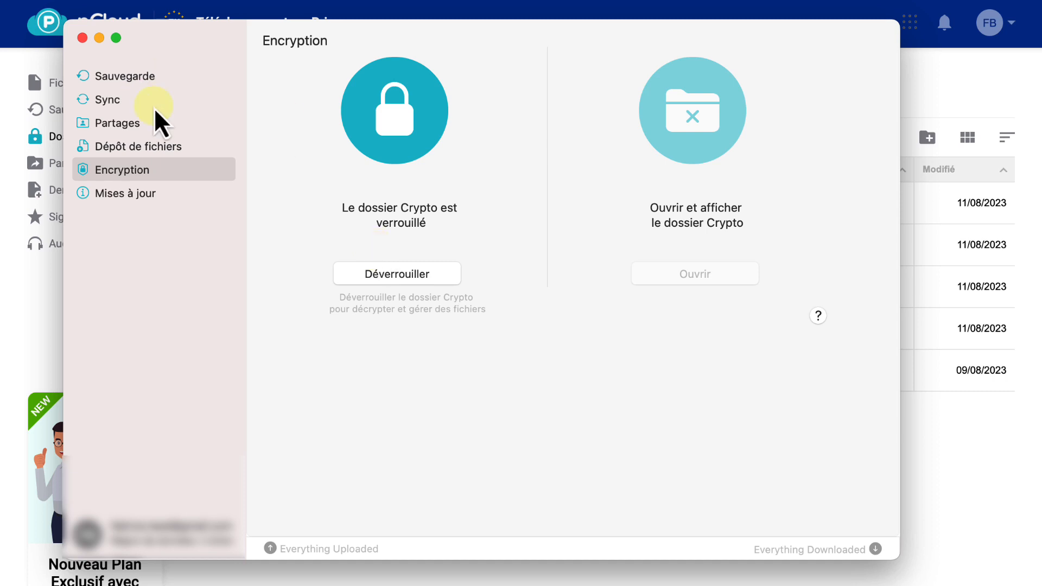
pyautogui.click(129, 124)
pyautogui.click(125, 76)
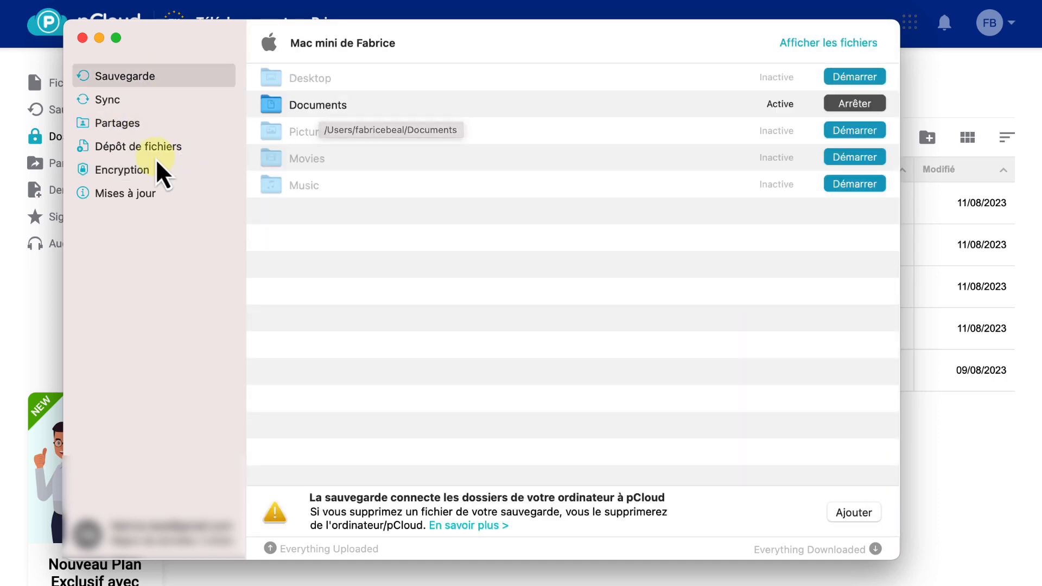
pyautogui.click(140, 170)
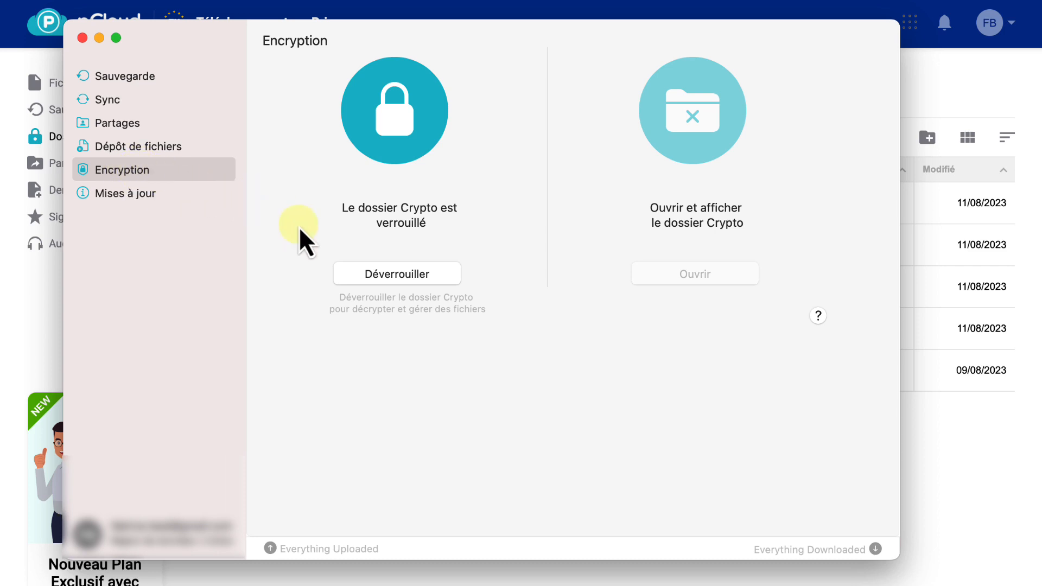
# Unlock the Crypto folder in the desktop app by entering the Crypto Pass
pyautogui.click(412, 278)
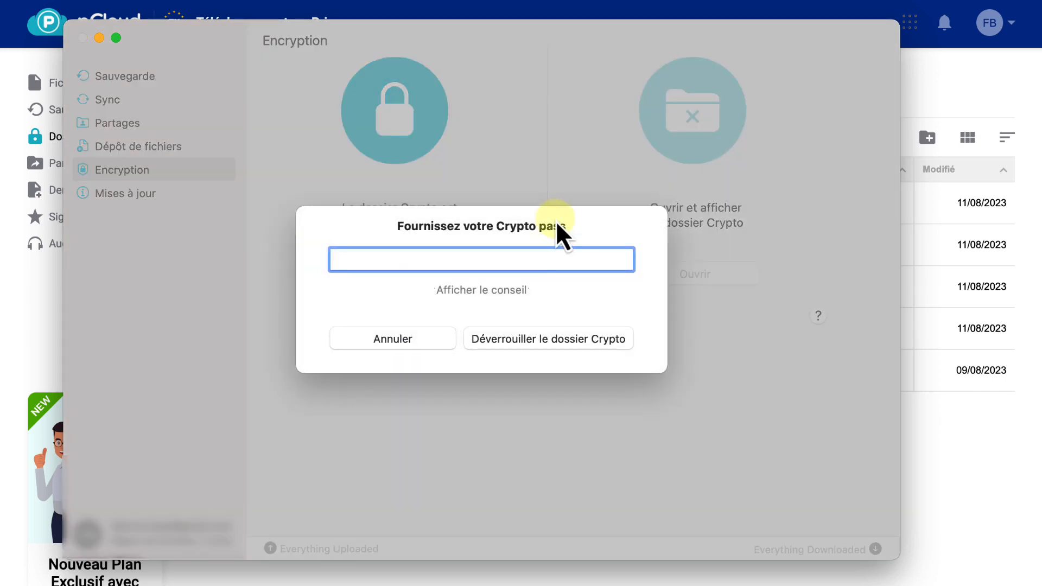
pyautogui.press('super+v')
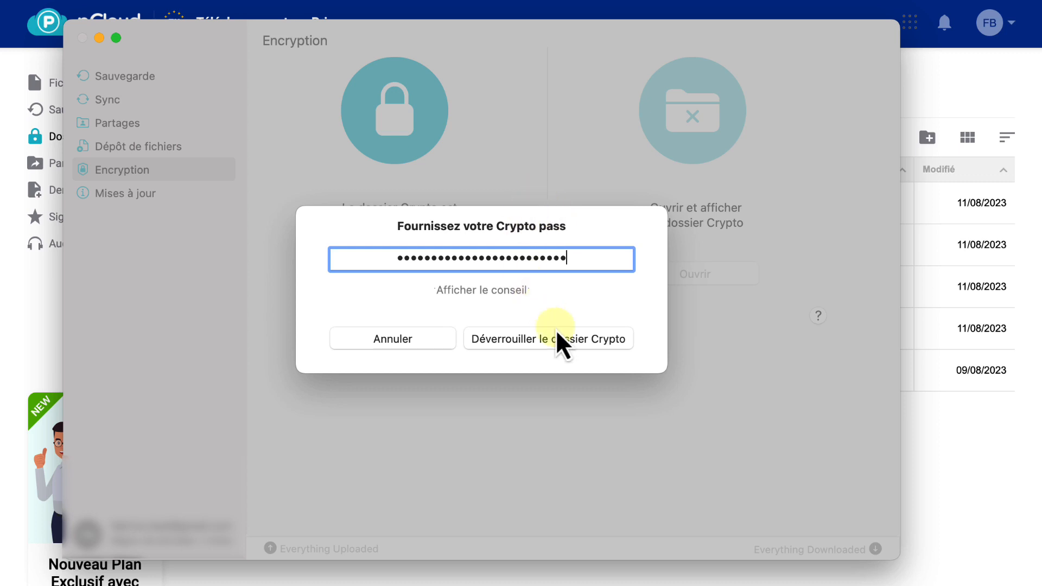
pyautogui.click(558, 347)
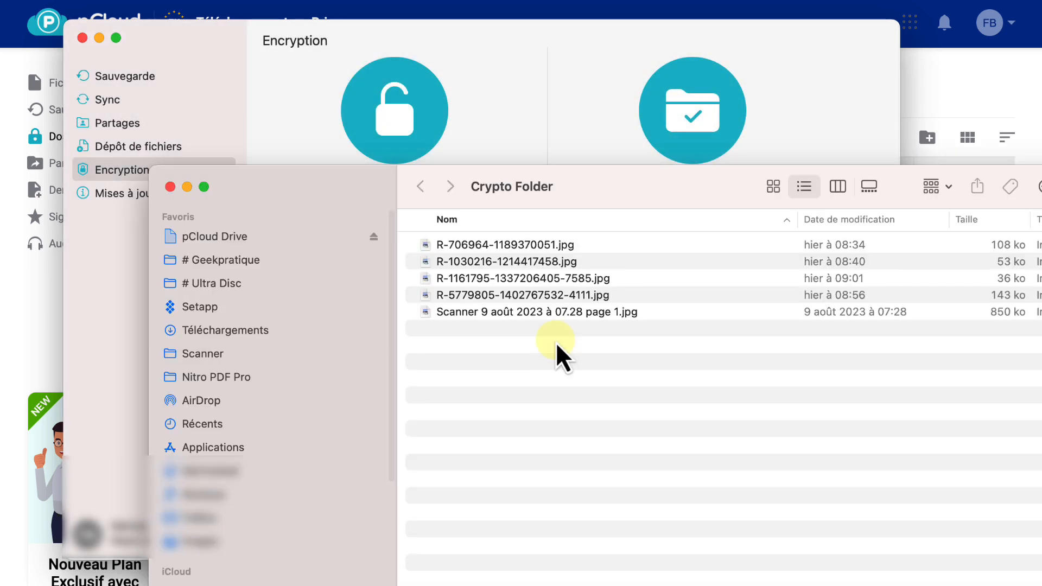
pyautogui.moveTo(594, 197); pyautogui.dragTo(496, 89)
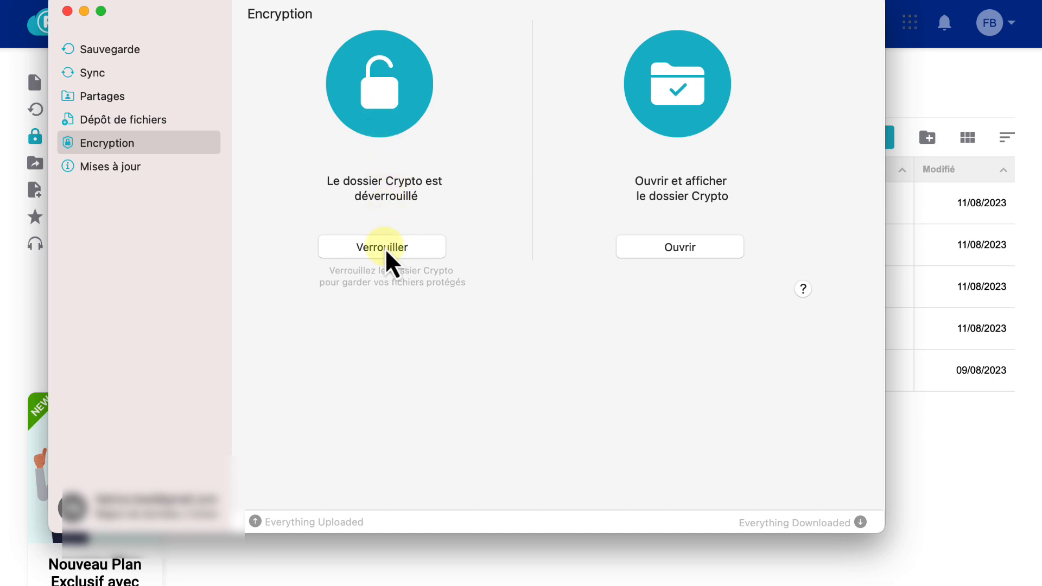
# View the Crypto folder's files in Finder and lock the folder again in the desktop app
pyautogui.click(679, 248)
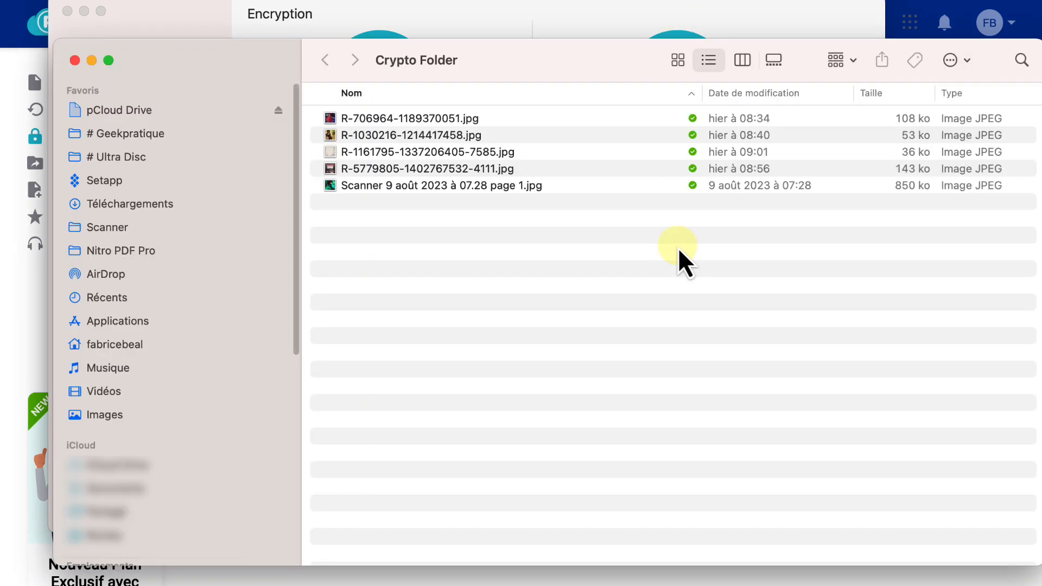
pyautogui.click(75, 60)
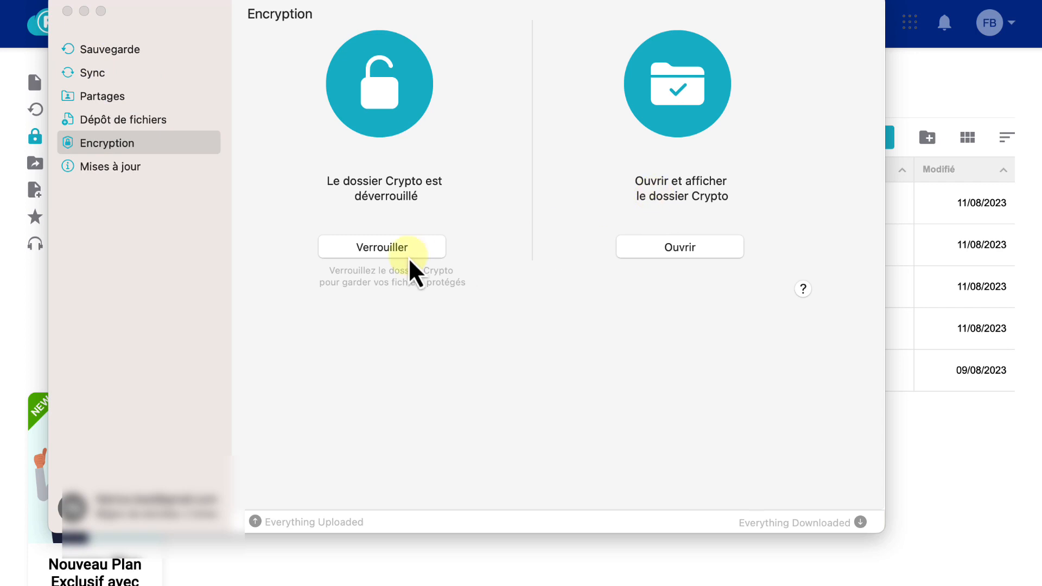
pyautogui.click(390, 248)
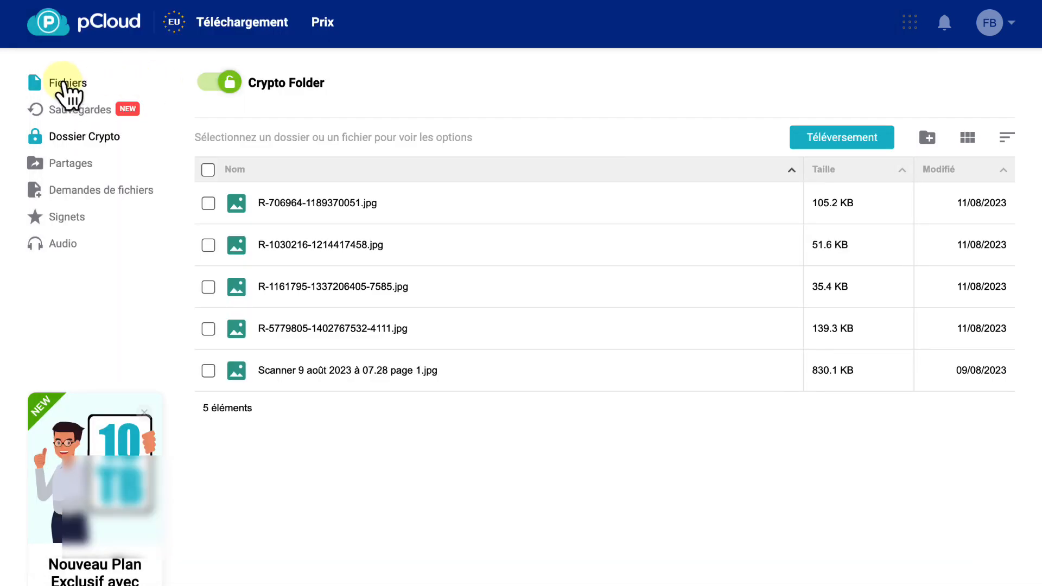
# Switch to the pCloud web file manager, reload it, and reopen Dossier Crypto from the Fichiers page
pyautogui.click(66, 88)
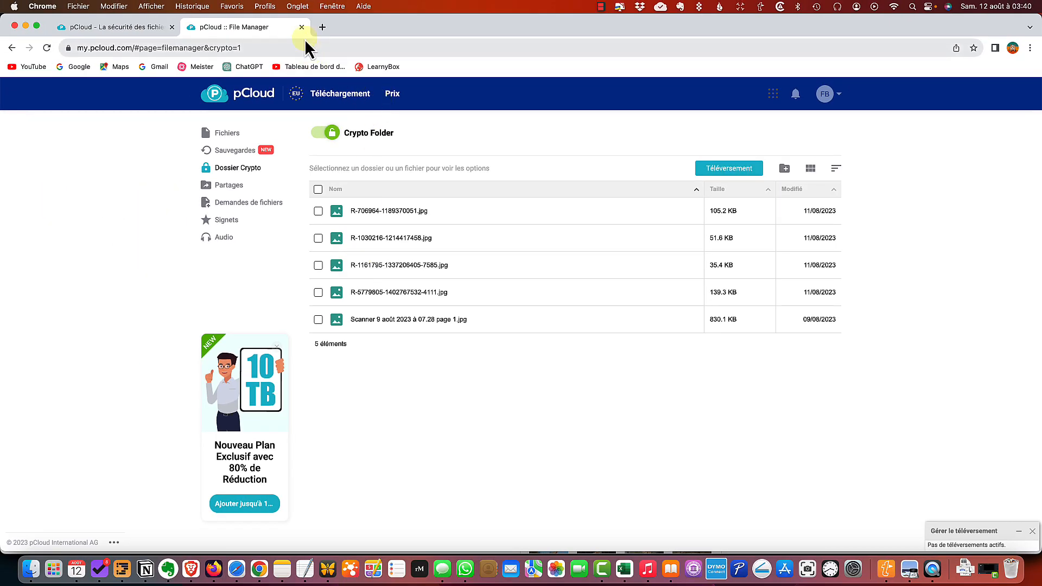
pyautogui.click(47, 48)
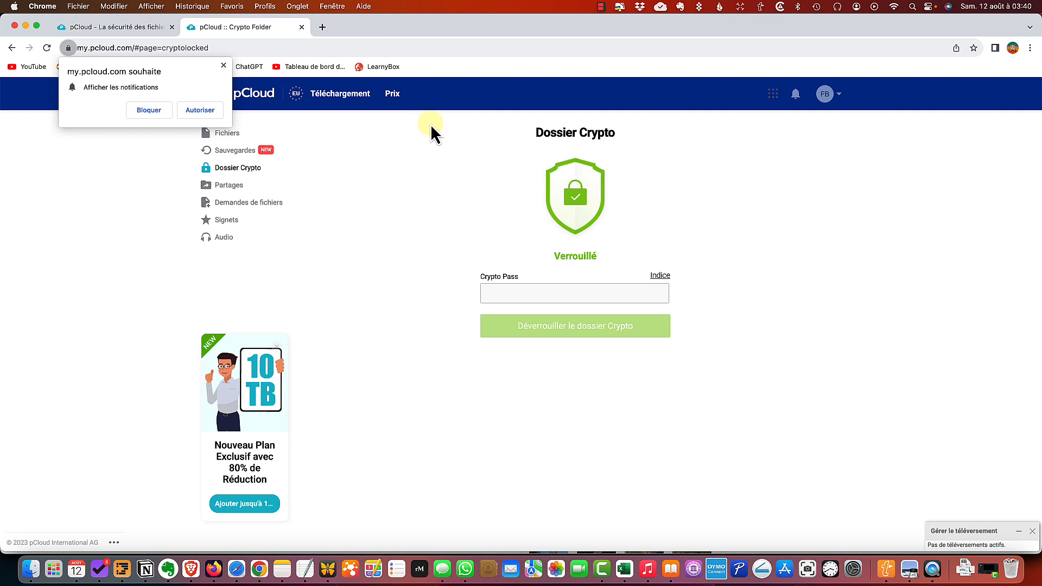
pyautogui.click(223, 66)
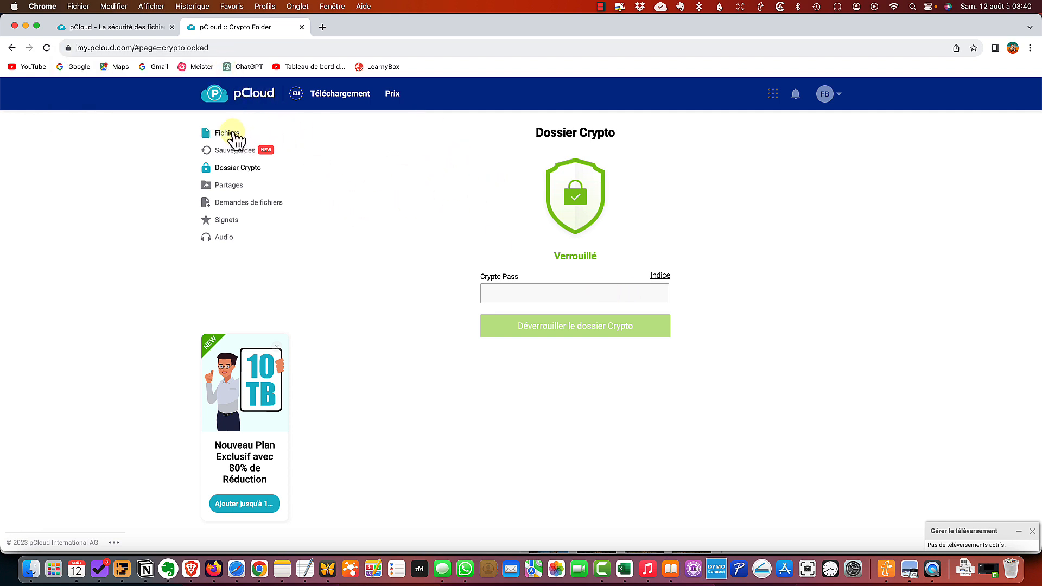
pyautogui.click(230, 132)
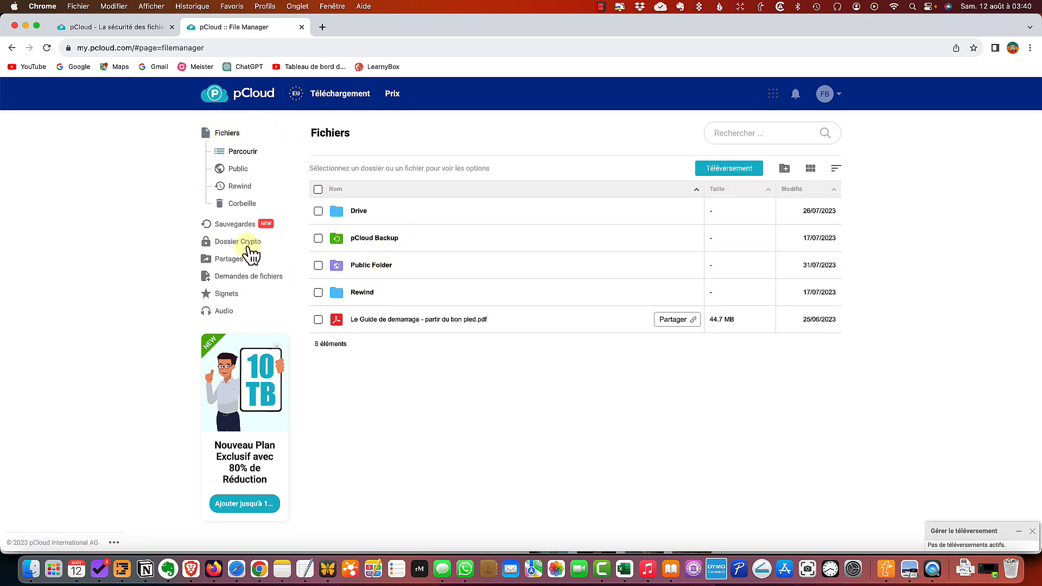
pyautogui.click(246, 246)
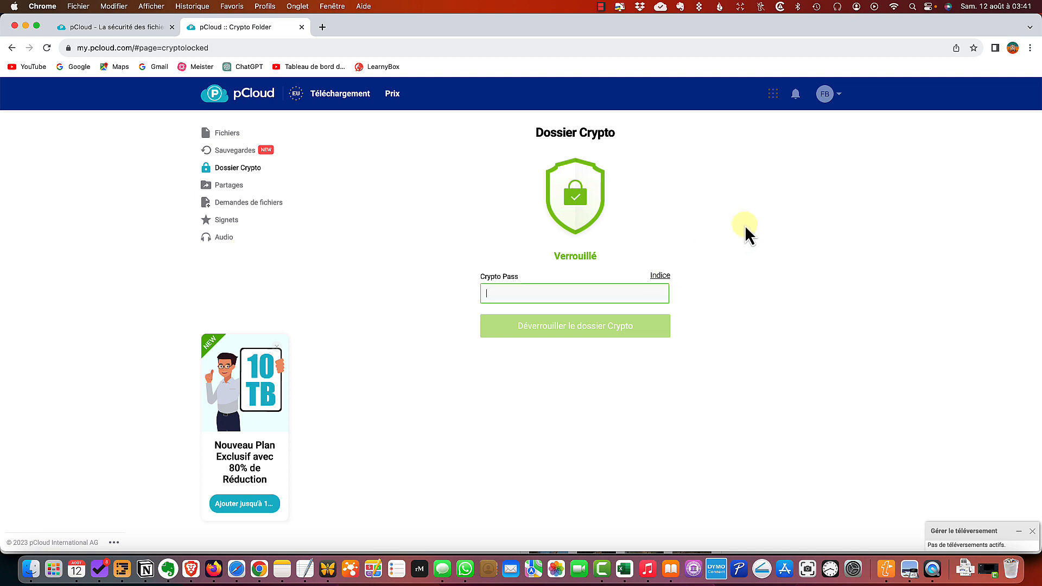
# Display the Crypto Pass hint and unlock the Crypto folder on the web by entering the Crypto Pass
pyautogui.click(660, 276)
pyautogui.click(551, 326)
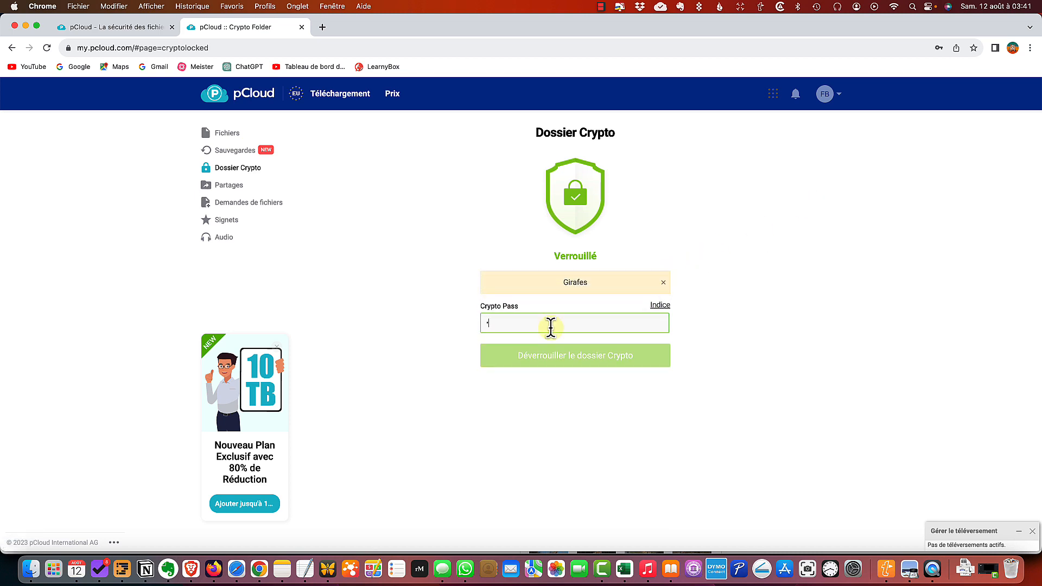
pyautogui.press('super+v')
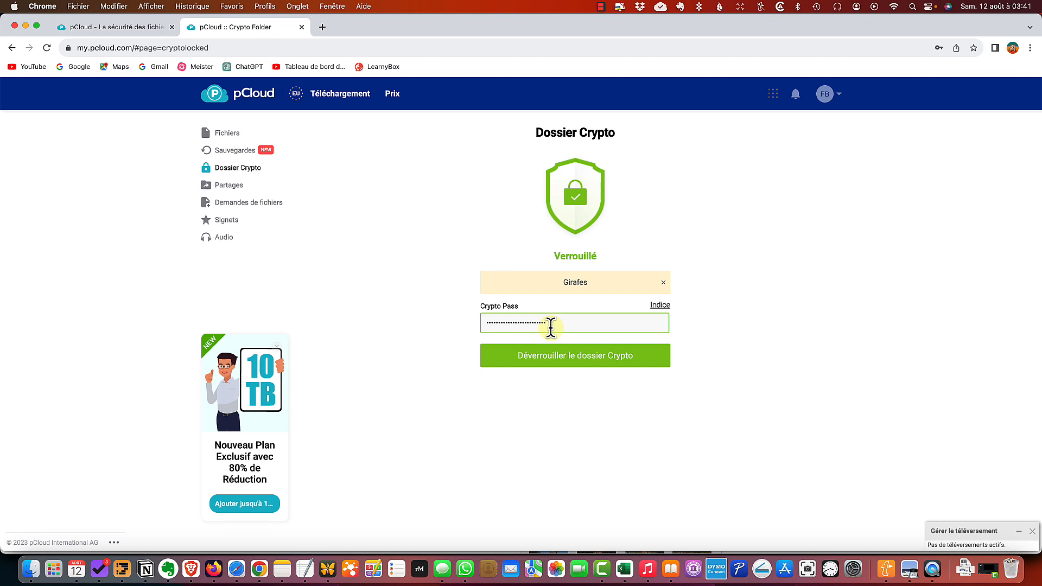
pyautogui.click(565, 355)
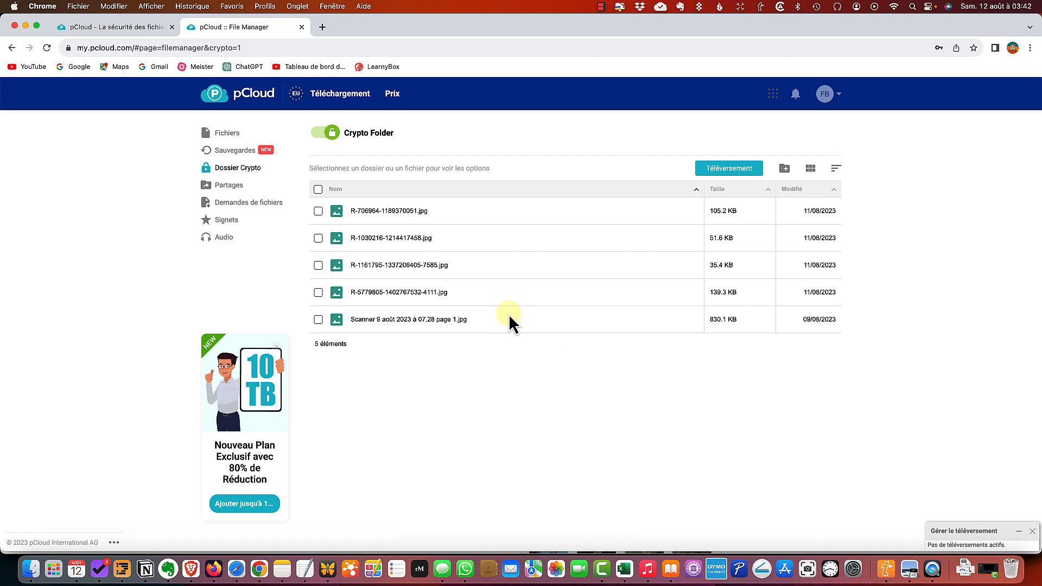
# Select R-706964-1189370051.jpg and R-1030216-1214417458.jpg to view the available file actions, and clear the selection
pyautogui.click(318, 238)
pyautogui.click(318, 211)
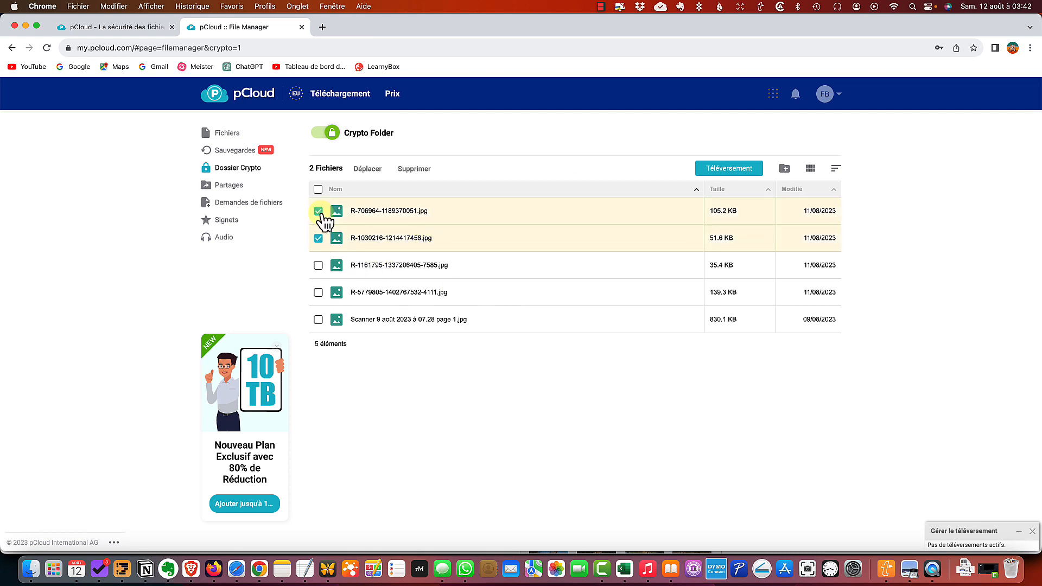
pyautogui.click(318, 238)
pyautogui.click(318, 212)
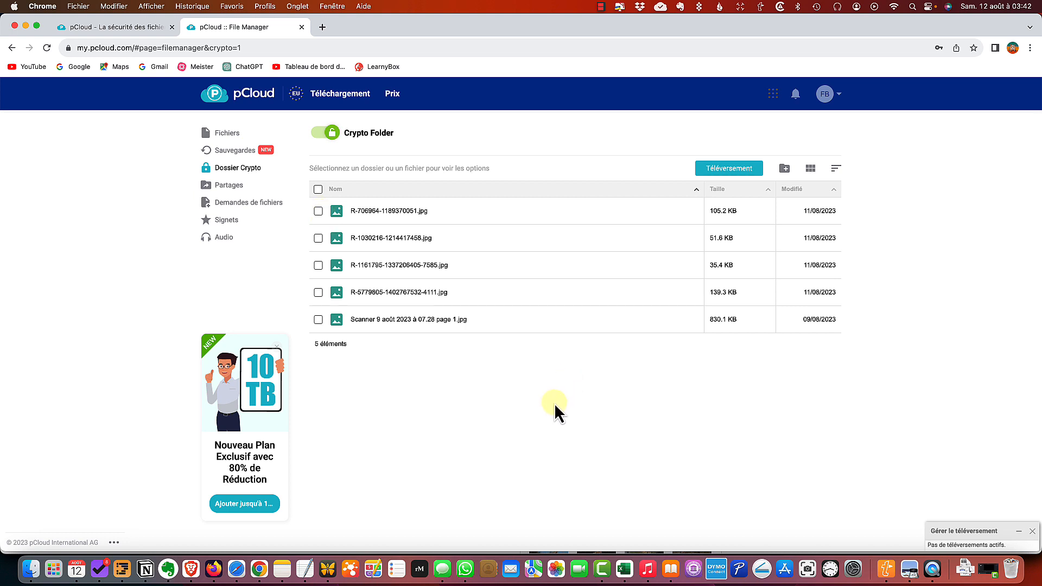
# Open the Crypto section of the pCloud account settings and request a reset of the Crypto folder
pyautogui.click(835, 97)
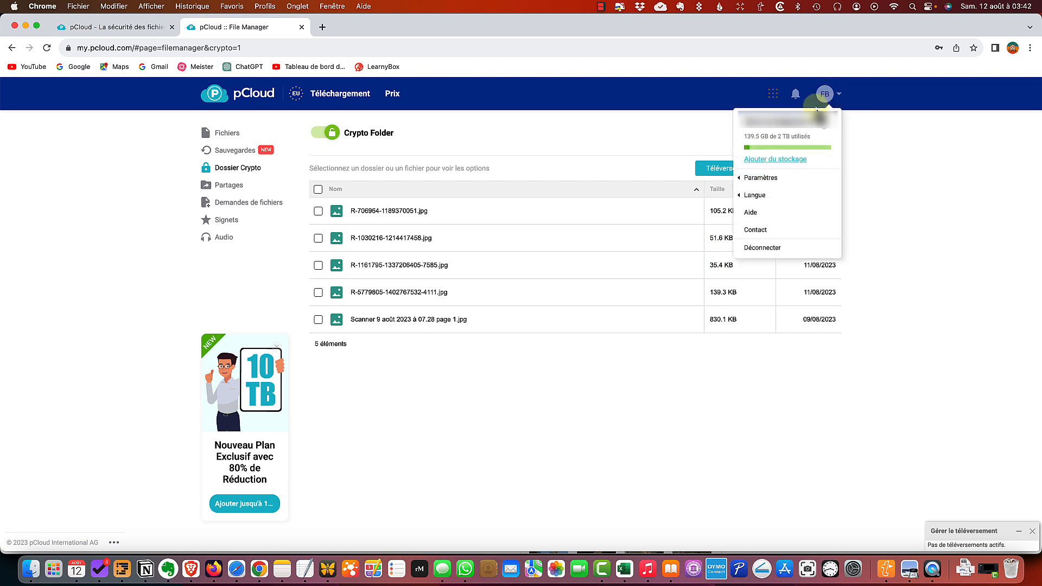
pyautogui.click(756, 179)
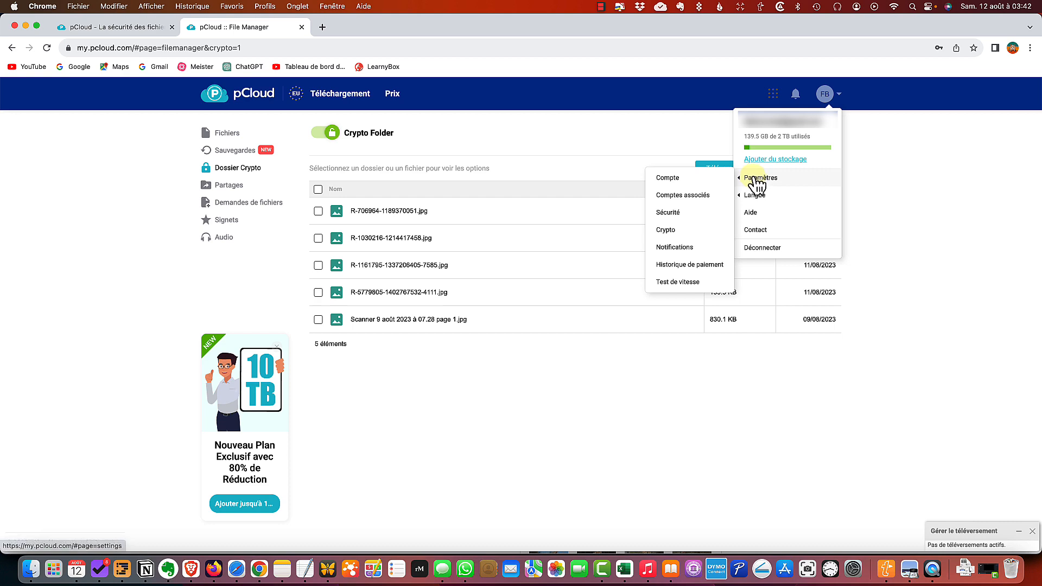
pyautogui.click(672, 229)
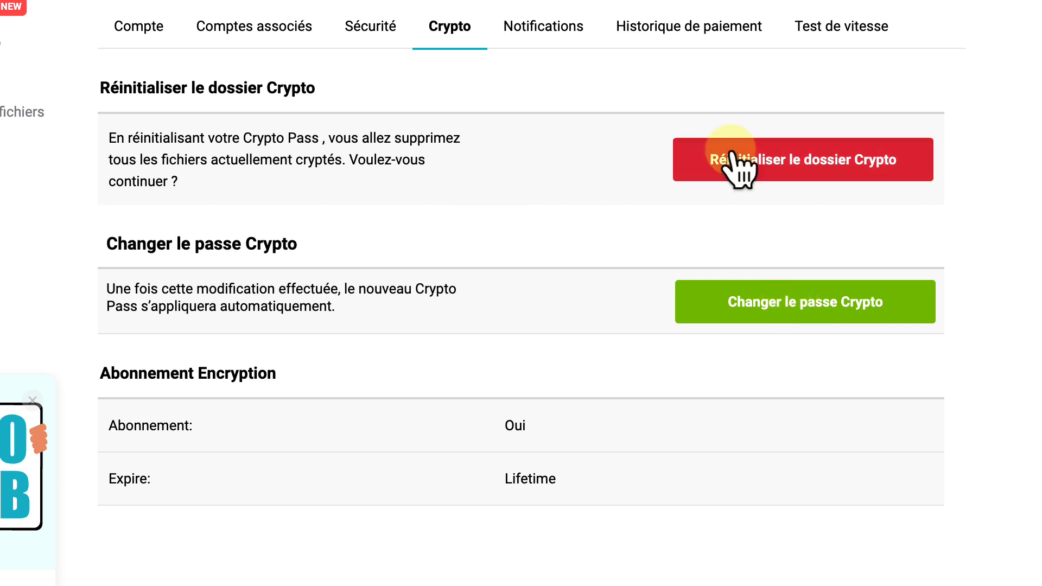
pyautogui.click(808, 167)
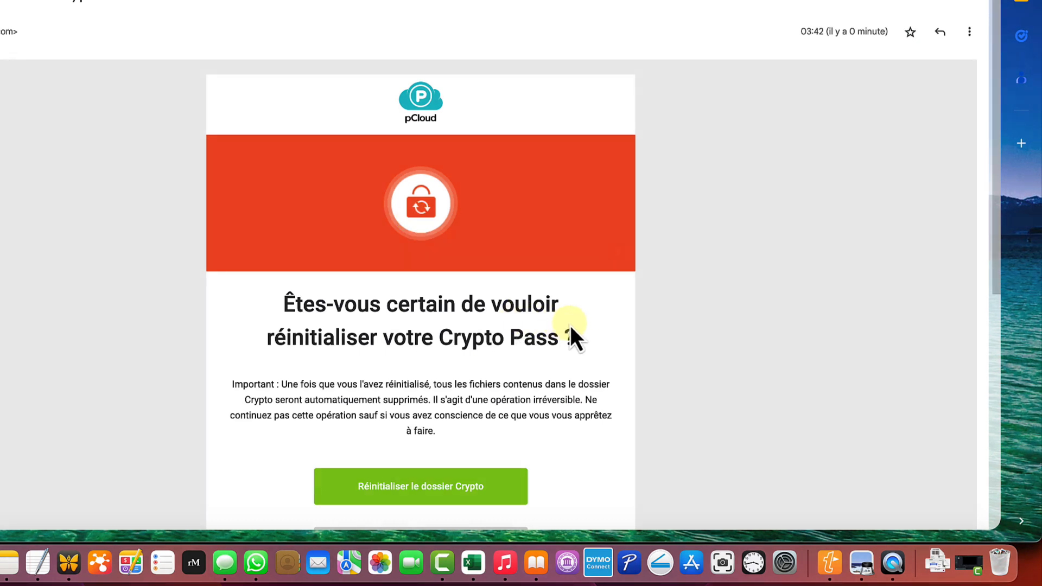
# Follow the Crypto folder reset link in pCloud's confirmation e-mail and confirm the irreversible reset on the web page
pyautogui.scroll(-3, 604, 323)
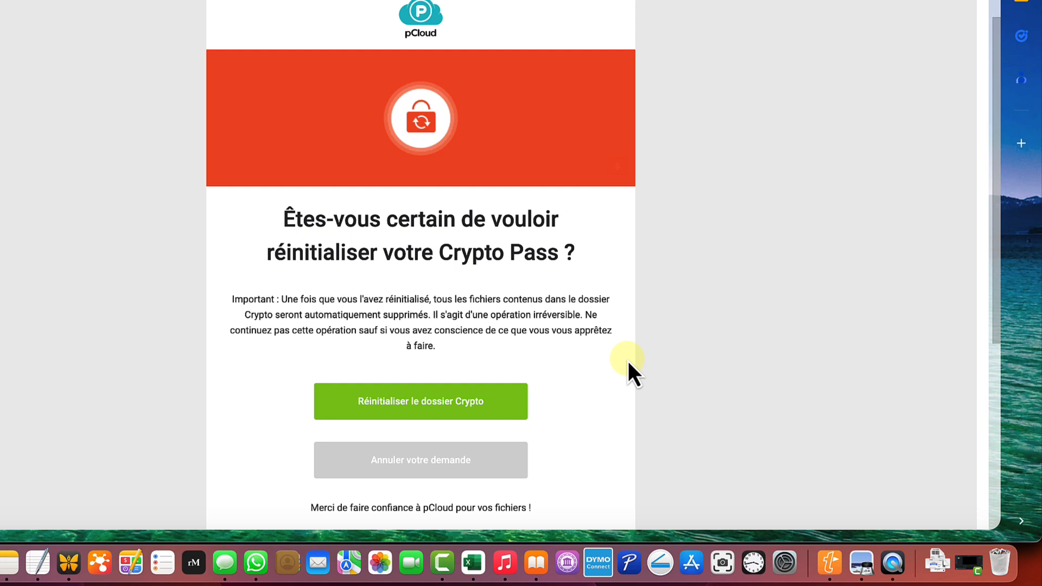
pyautogui.scroll(-2, 580, 369)
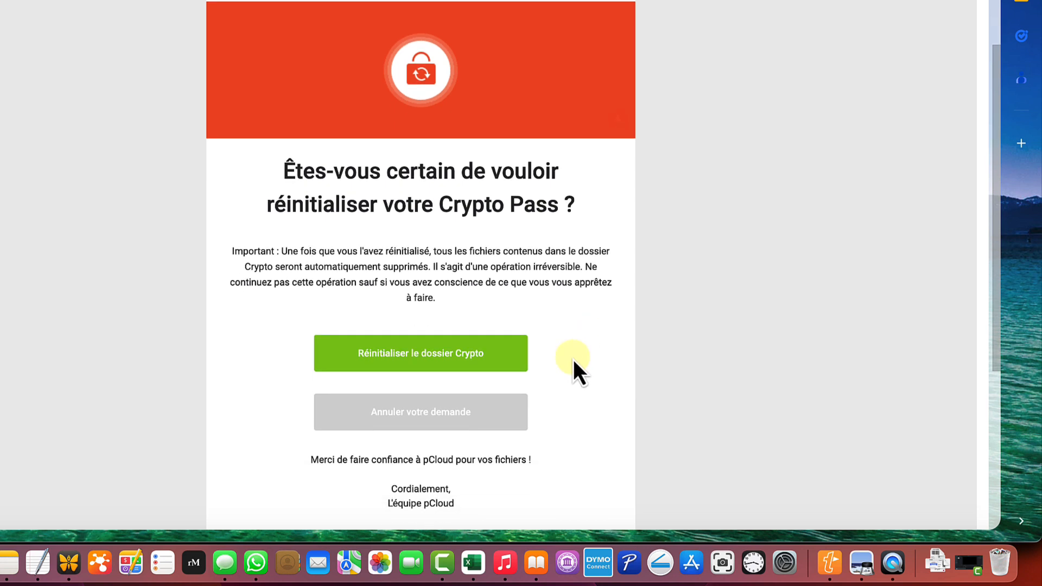
pyautogui.click(406, 356)
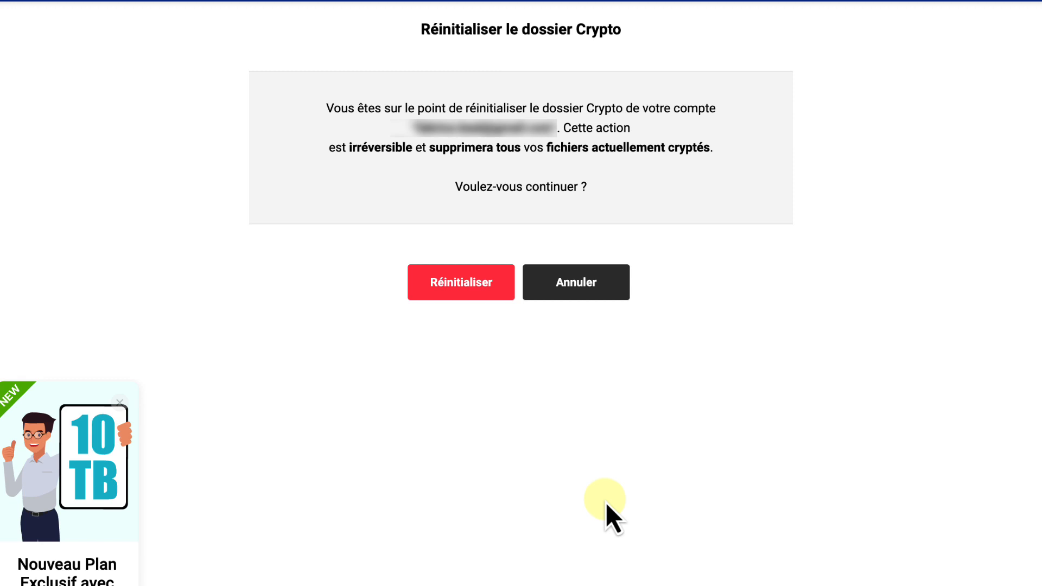
pyautogui.click(455, 288)
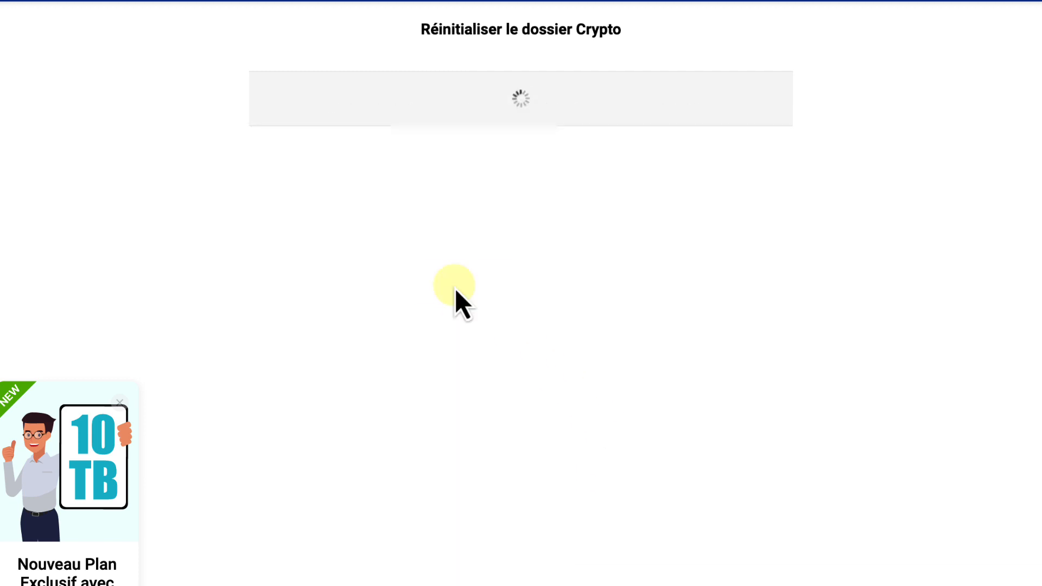